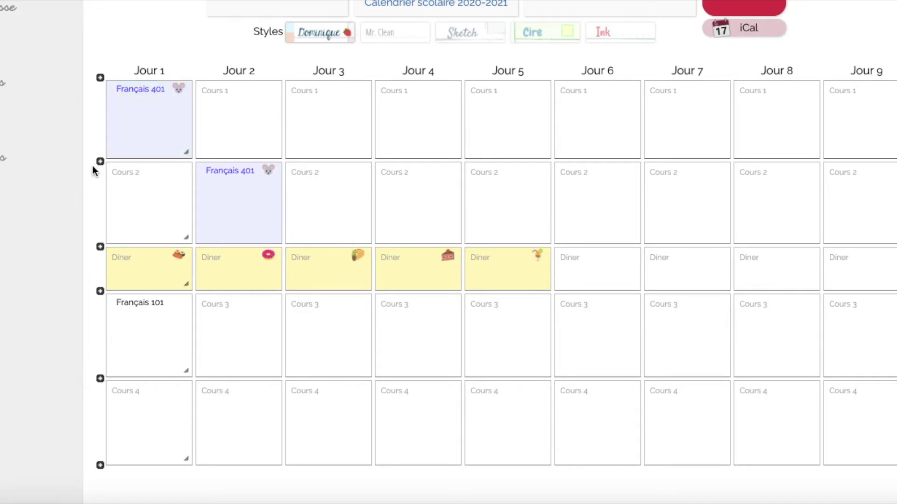
Insert an extra row between Cours 1 and Cours 2 and set its height to 30
click(100, 161)
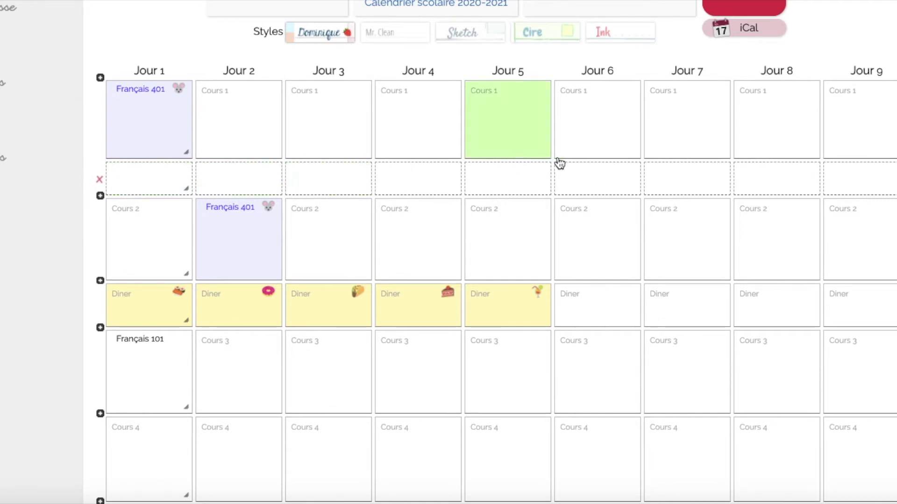
click(150, 177)
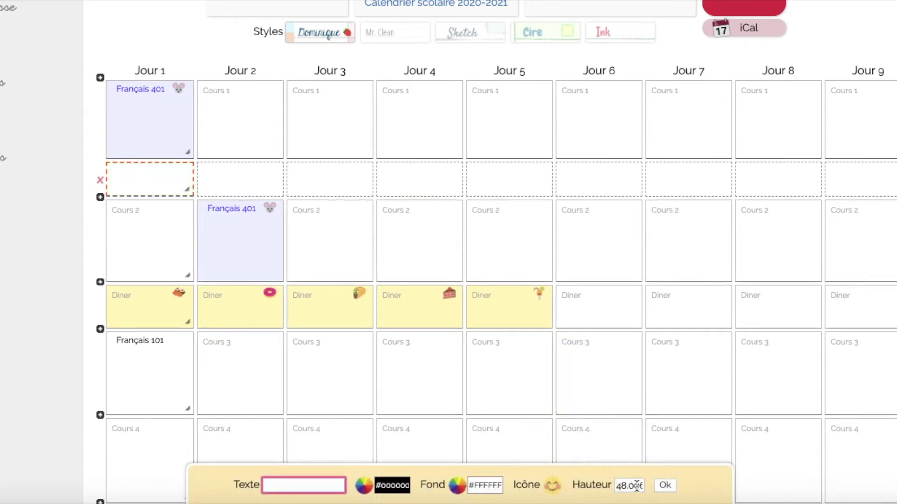
drag(625, 487, 613, 487)
text(30)
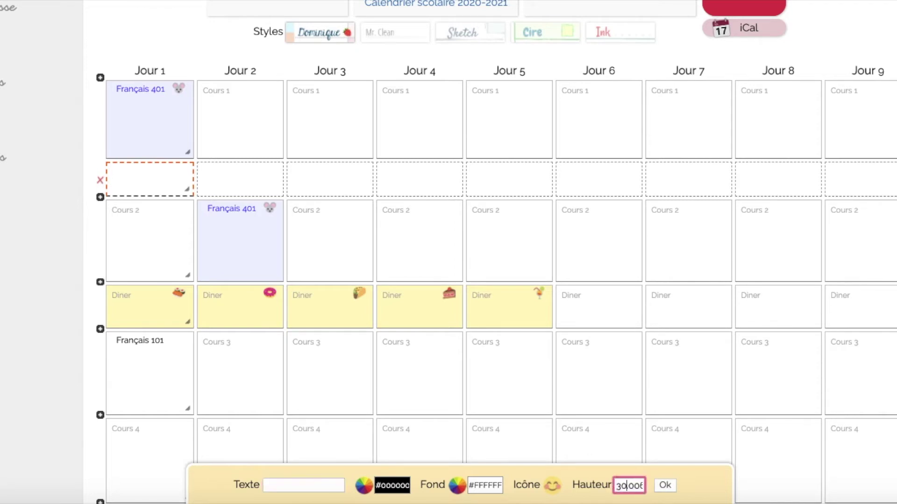
click(669, 486)
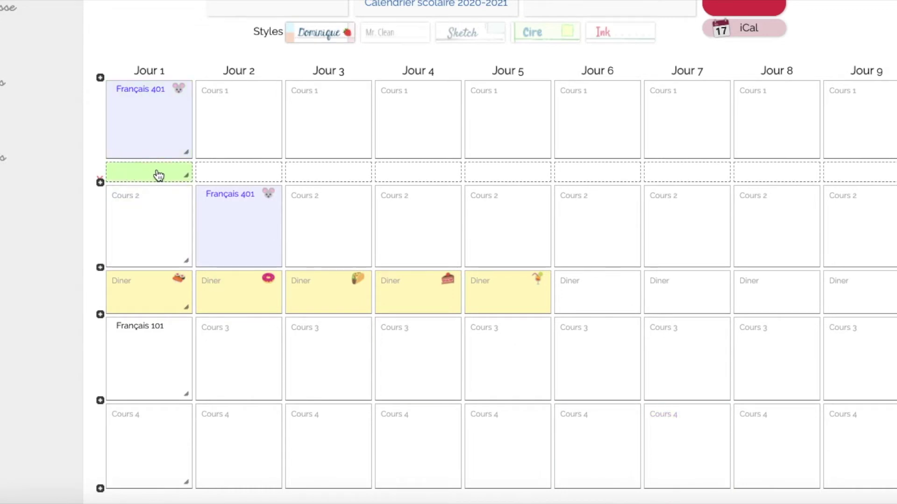
Label the Jour 1 cell of the inserted row "Surveillance"
click(159, 176)
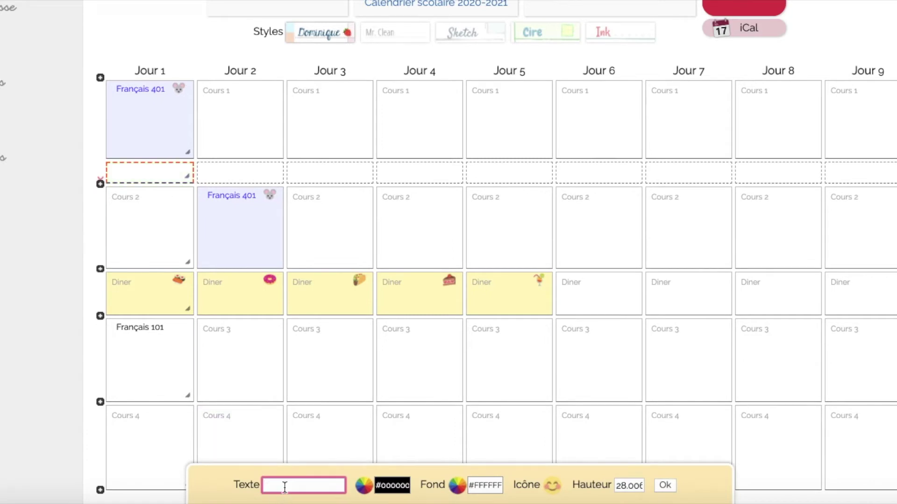
text(Sureveillance)
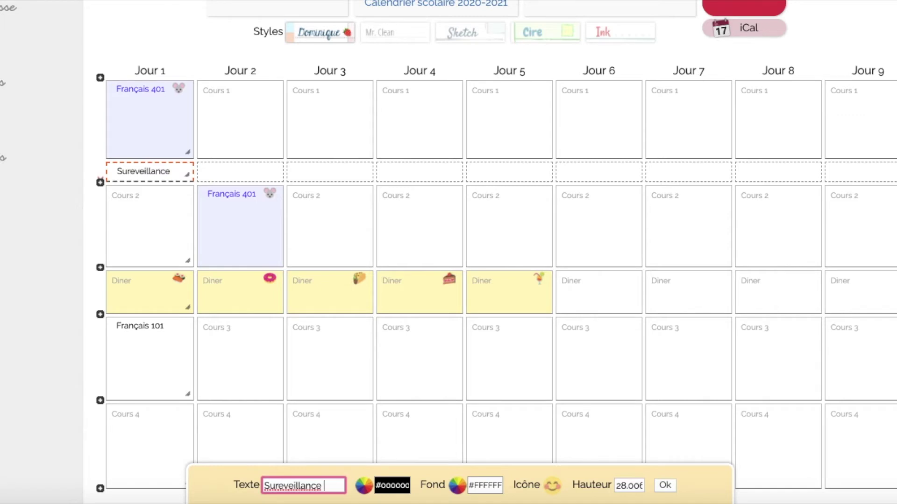
click(275, 489)
key(Delete)
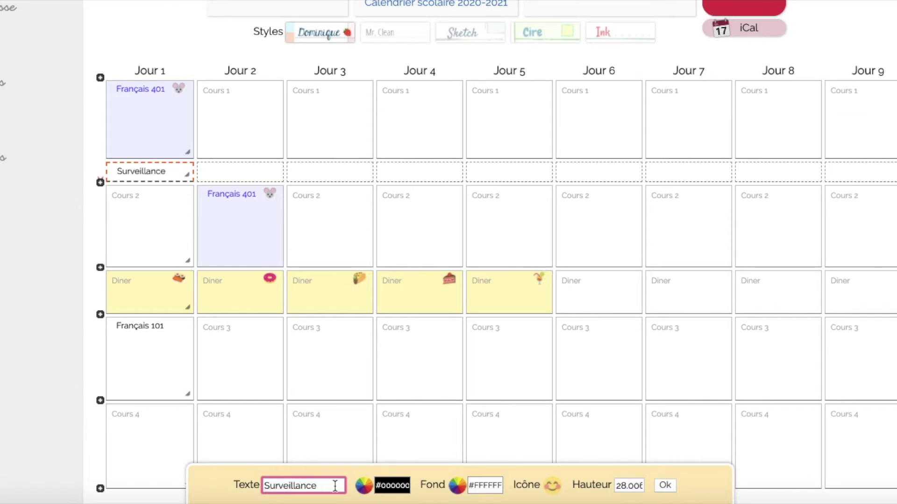
Give the Jour 1 Surveillance cell magenta text #F963FF and a light purple background #E6D6FF
click(365, 486)
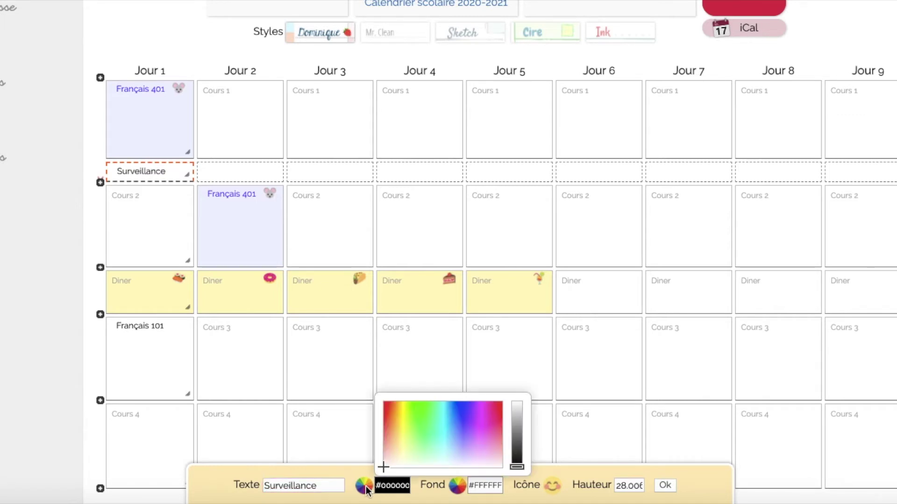
click(481, 426)
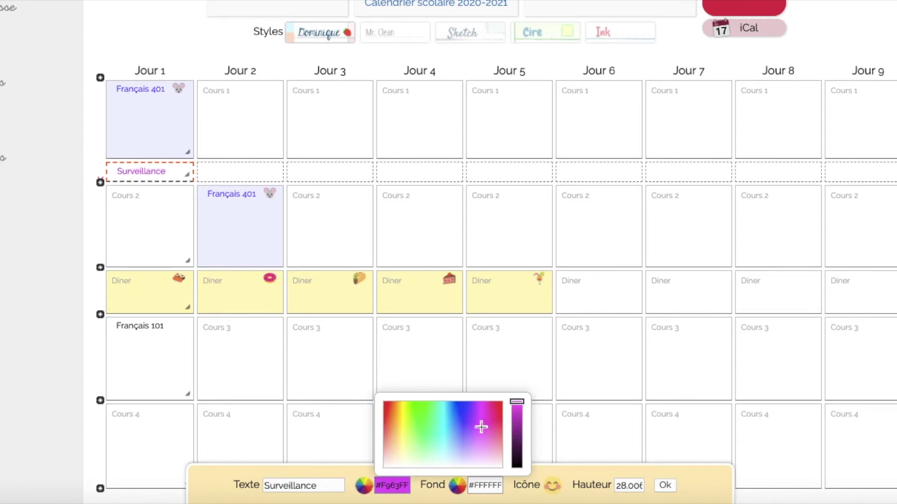
click(458, 486)
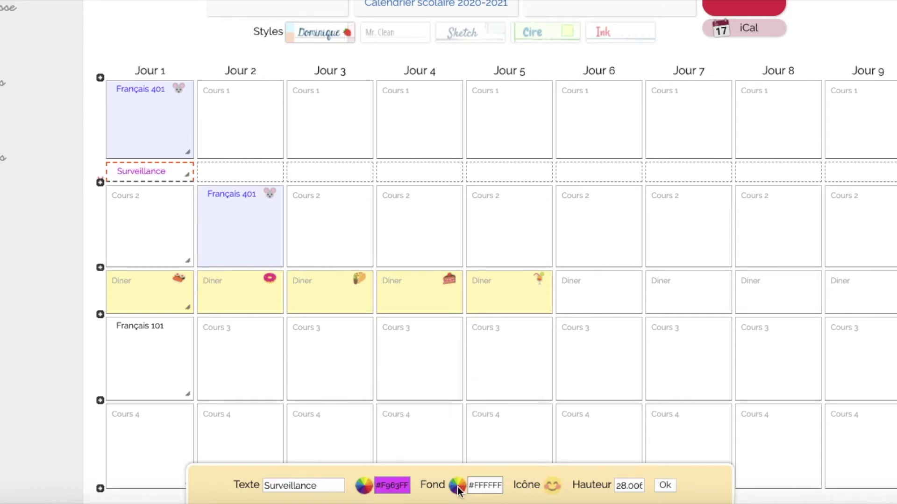
click(572, 465)
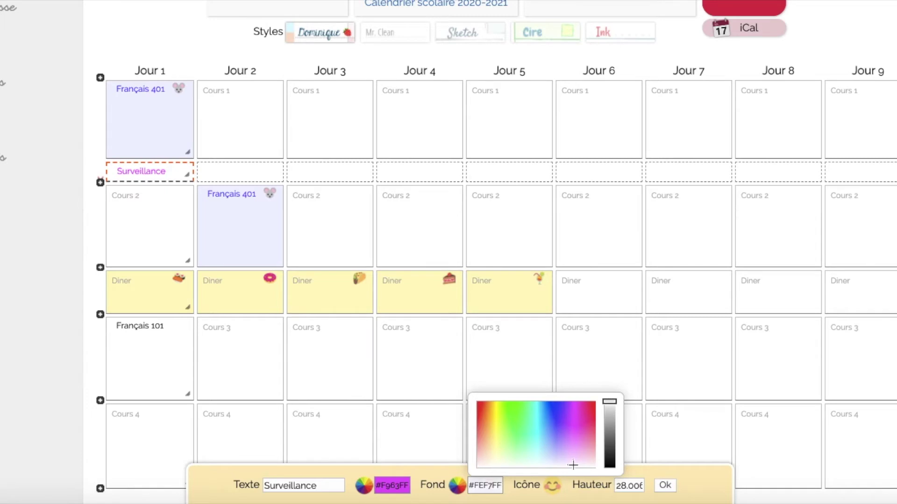
click(565, 464)
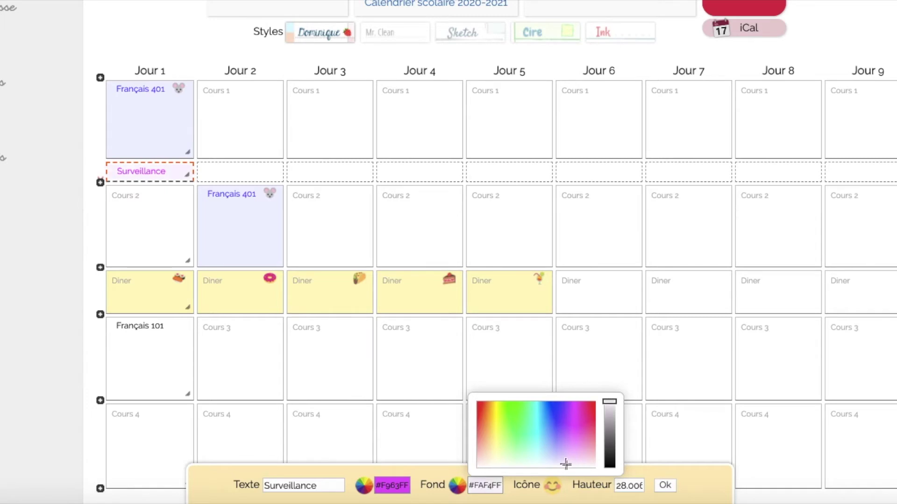
click(563, 456)
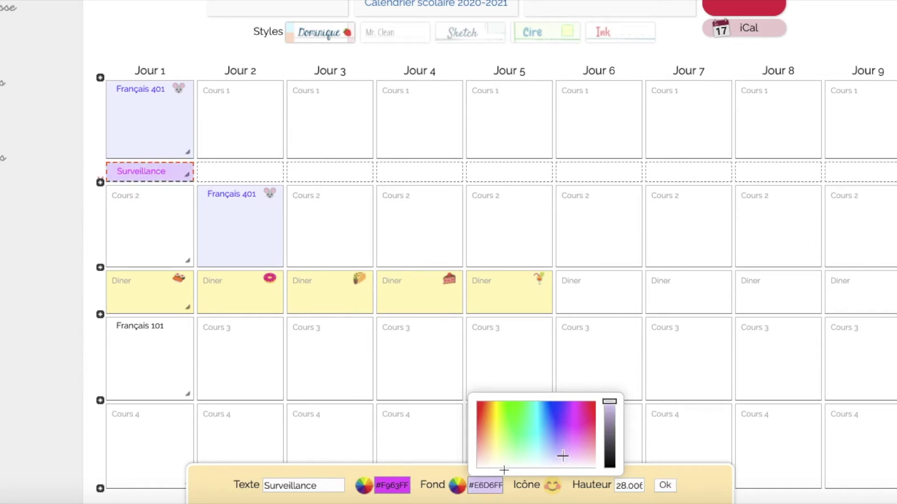
Add the sunglasses smiley icon to the Jour 1 Surveillance cell
click(553, 488)
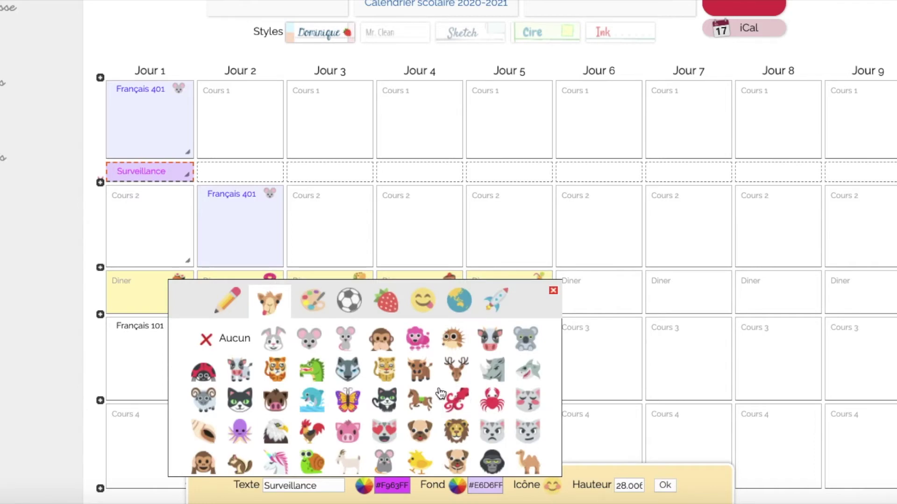
click(421, 306)
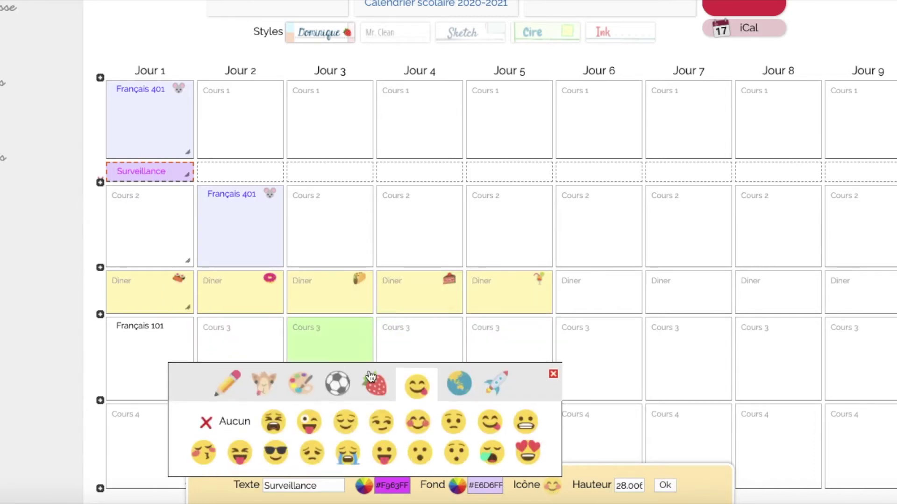
click(275, 452)
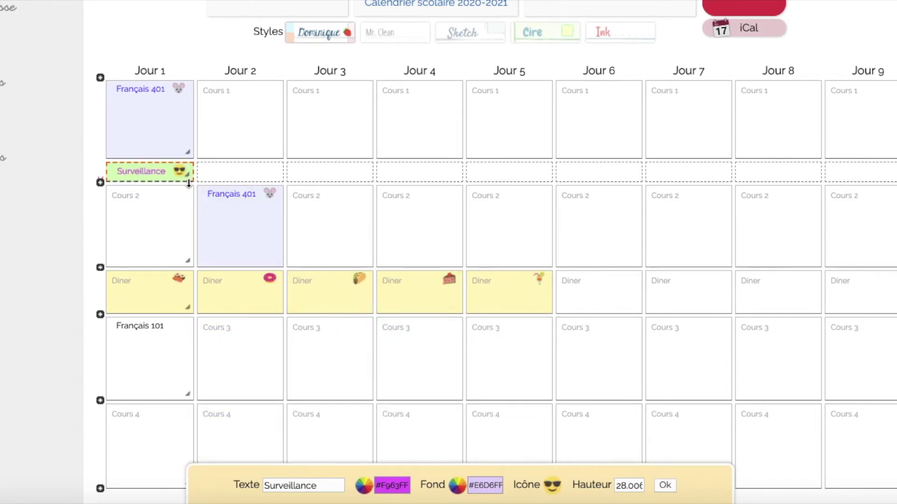
Copy the background colour #E6D6FF from the Jour 1 Surveillance cell to the Jour 2 cell beside it
click(250, 175)
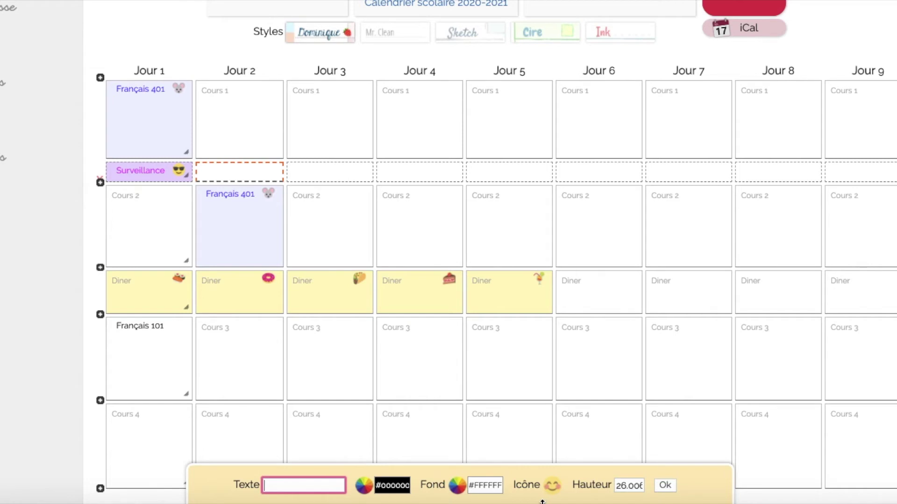
click(140, 171)
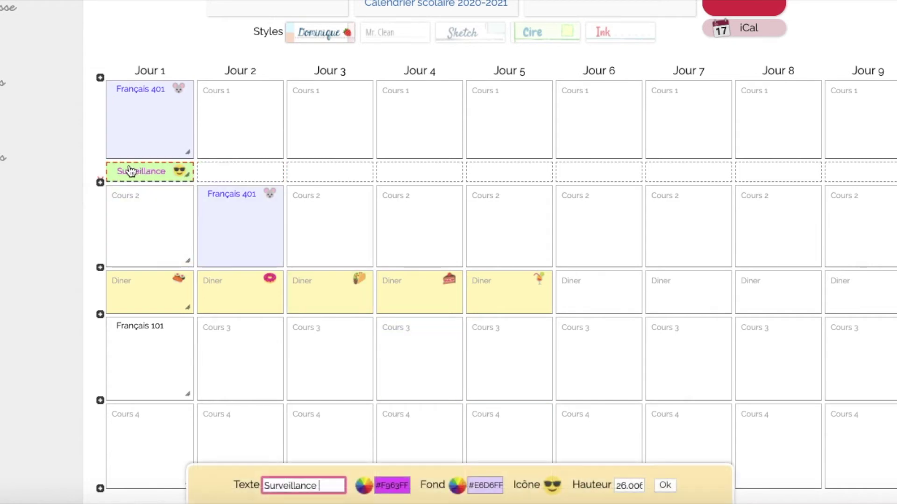
click(485, 484)
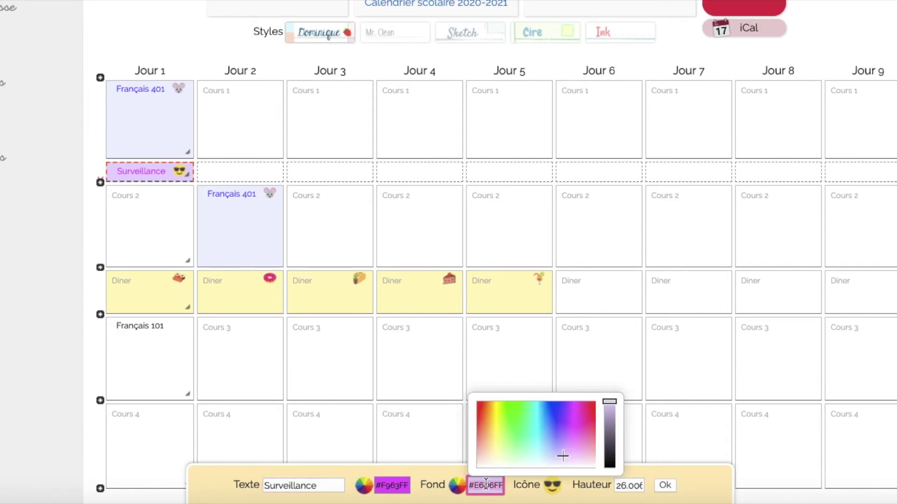
click(236, 173)
click(484, 491)
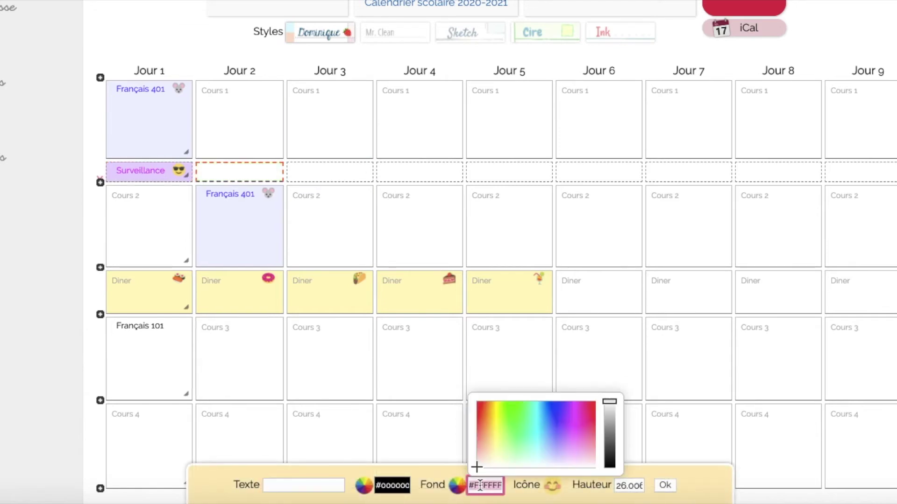
key(ctrl+v)
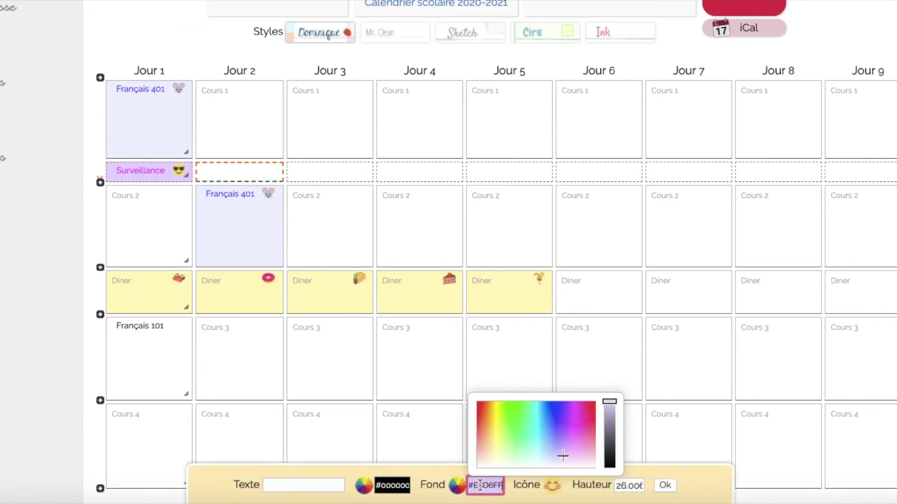
click(672, 485)
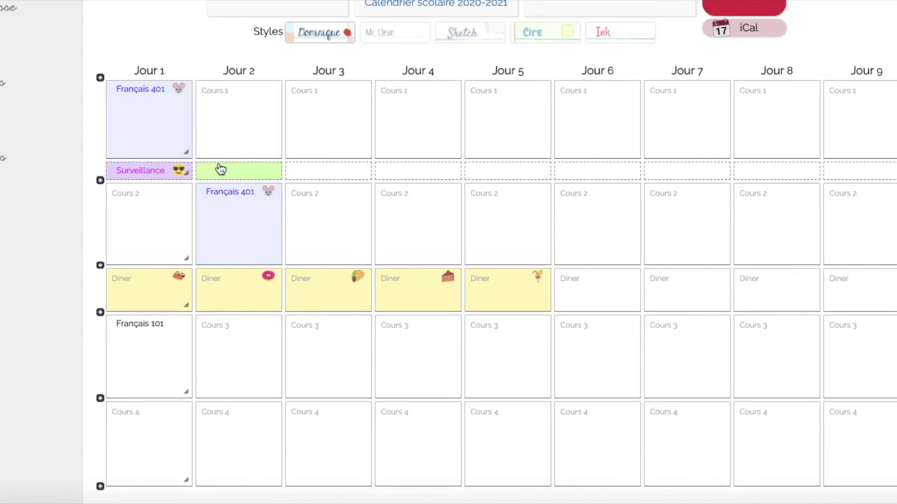
Label the purple Jour 2 cell "Surveillance" and give it the sunglasses smiley icon
click(150, 171)
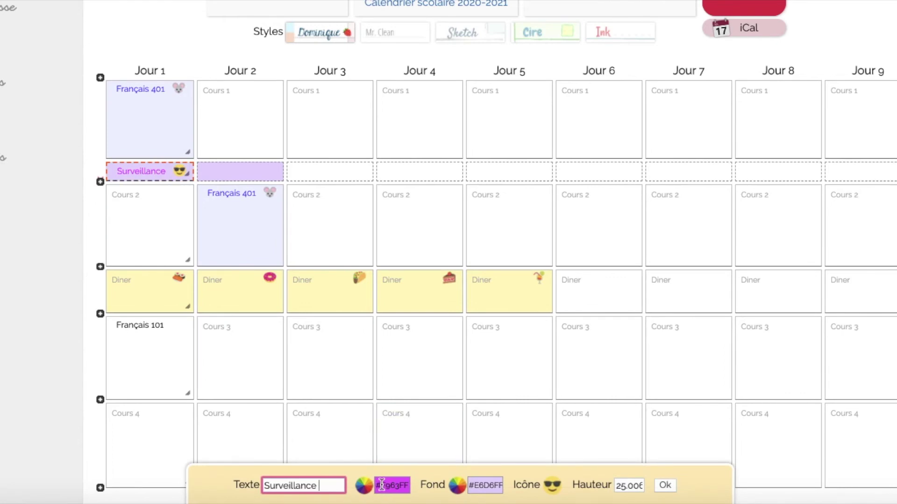
click(232, 180)
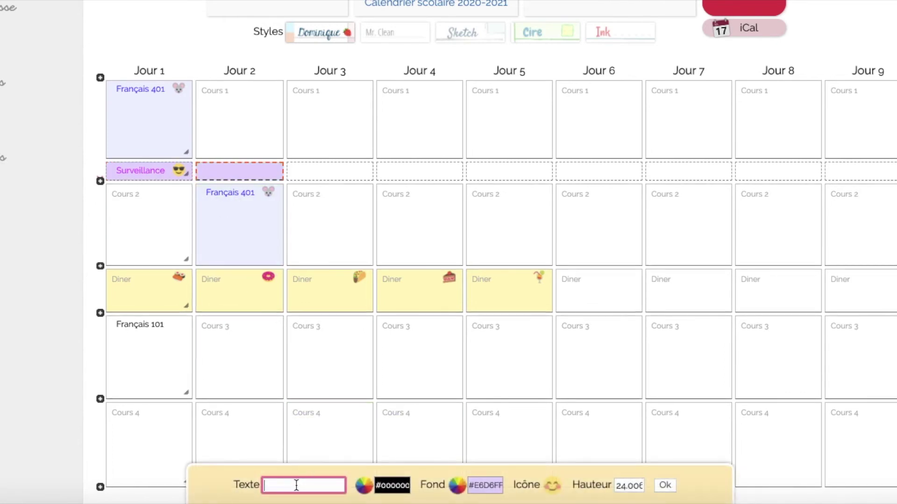
text(Sur)
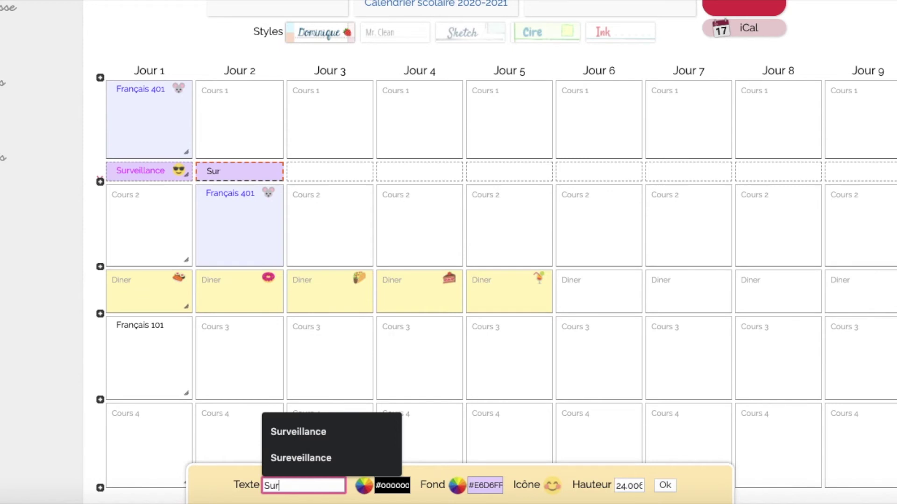
text(vei)
click(296, 460)
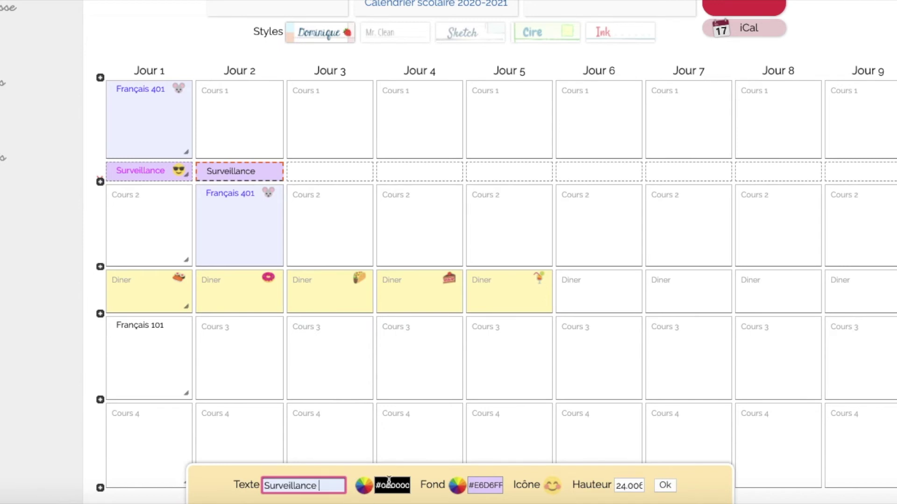
click(552, 487)
click(275, 453)
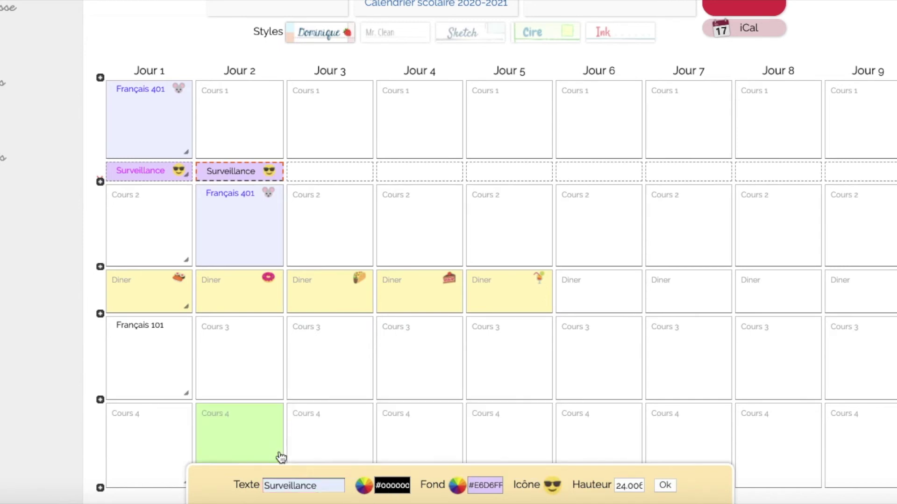
click(665, 485)
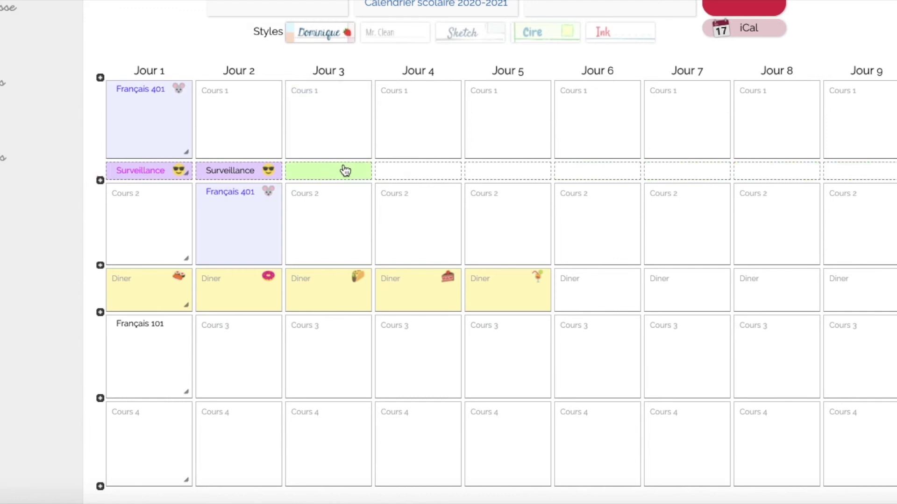
Insert an extra row between Cours 2 and Diner and copy the Surveillance row's height to it
click(100, 266)
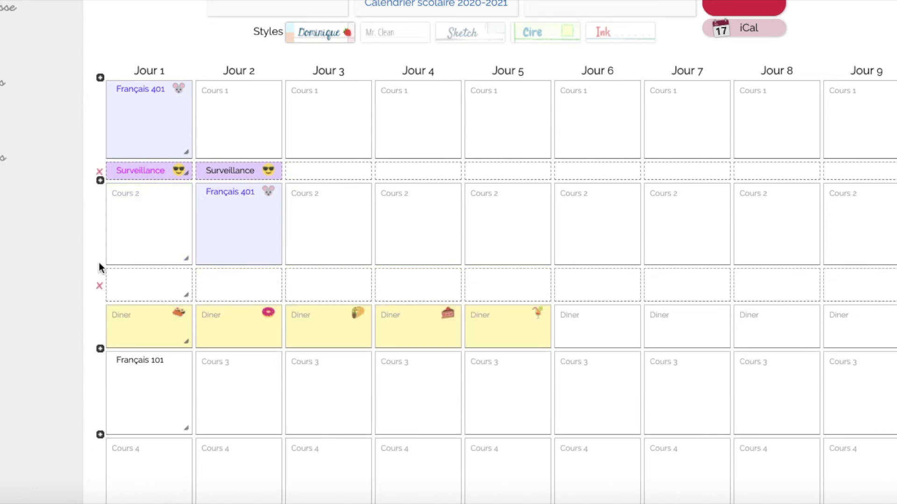
click(158, 283)
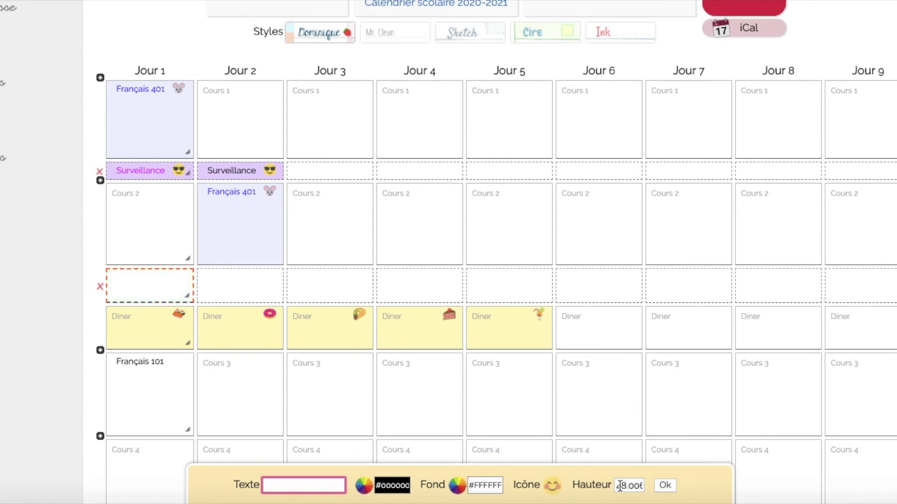
click(149, 171)
click(626, 485)
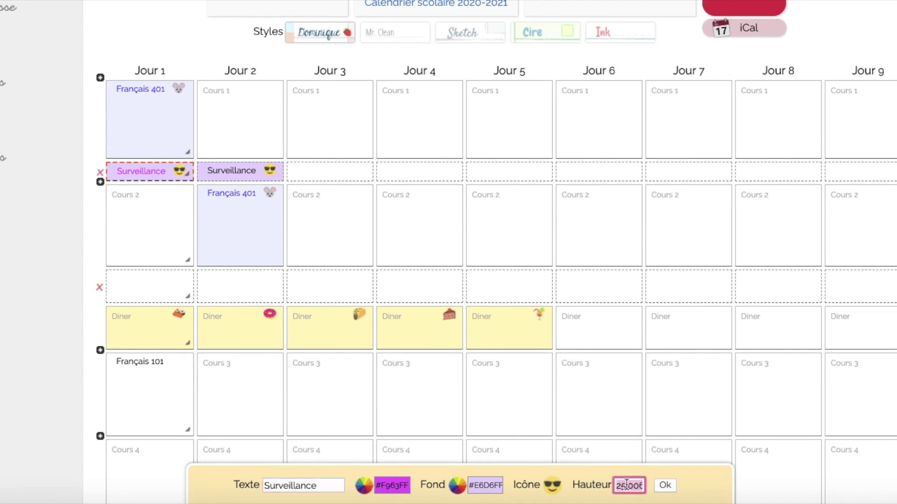
click(665, 485)
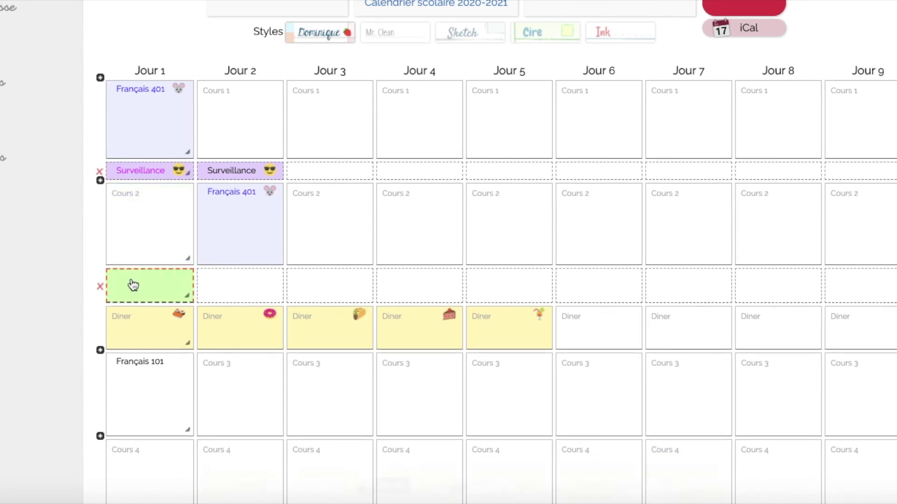
click(132, 283)
click(628, 485)
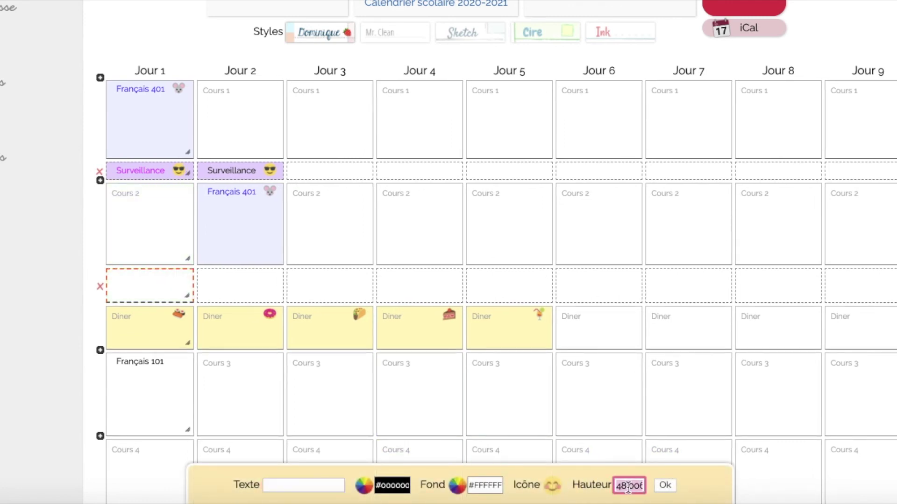
key(End)
click(664, 485)
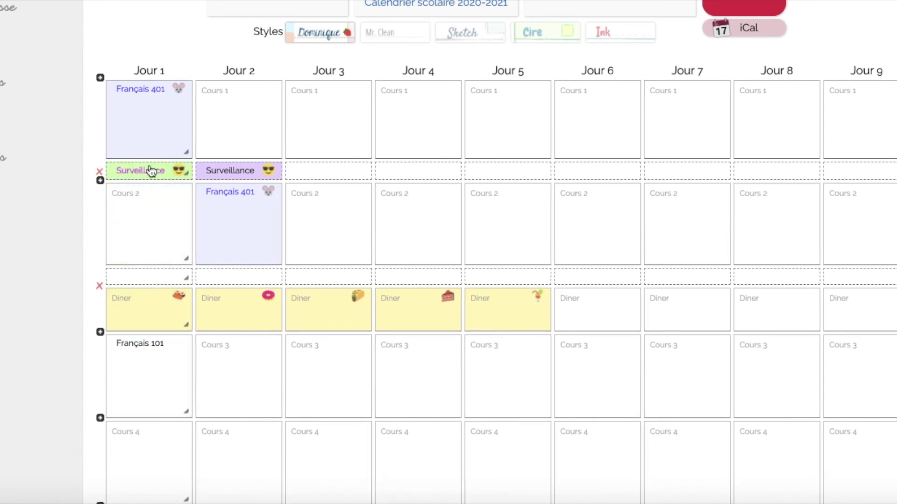
scroll(577, 222, up, 3)
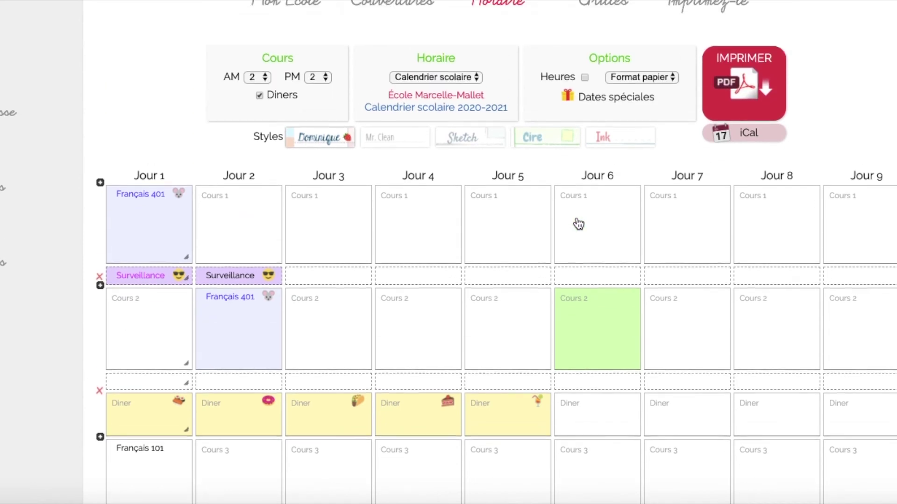
Preview the agenda as a PDF and go to the page for Jeudi 27 and Vendredi 28 août
click(724, 105)
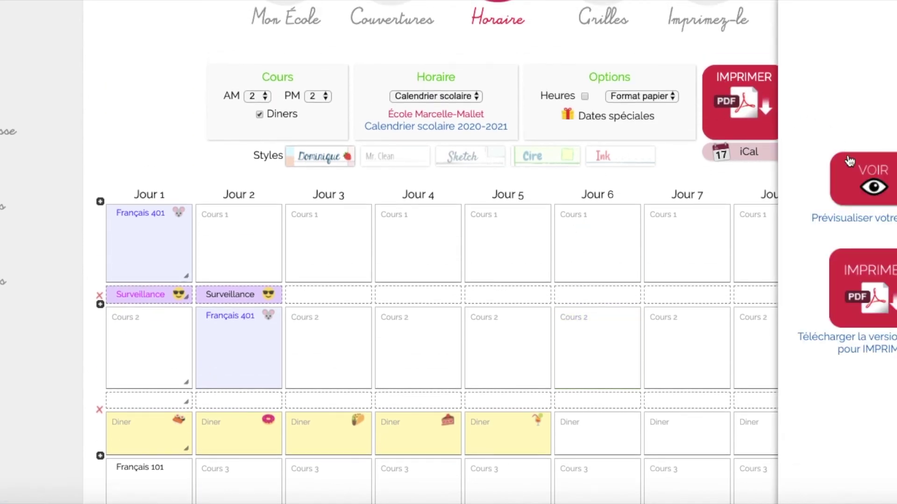
click(861, 185)
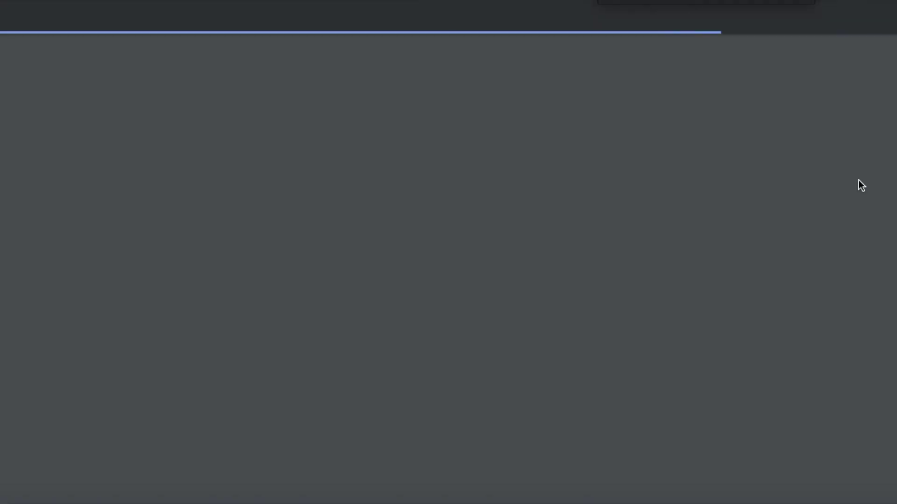
scroll(563, 139, down, 20)
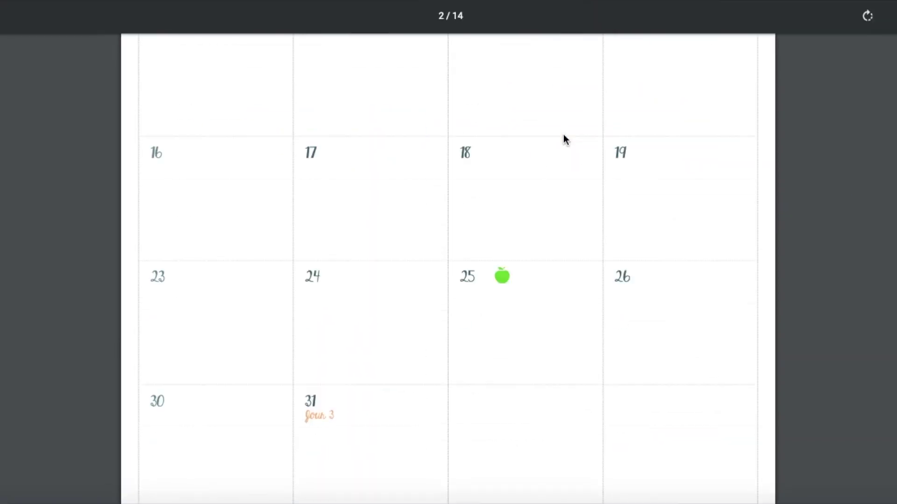
scroll(563, 136, down, 20)
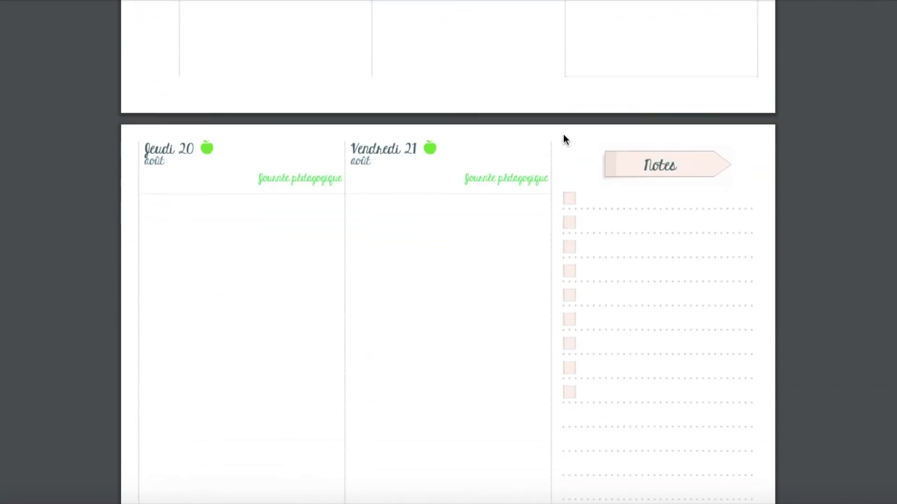
scroll(563, 135, down, 15)
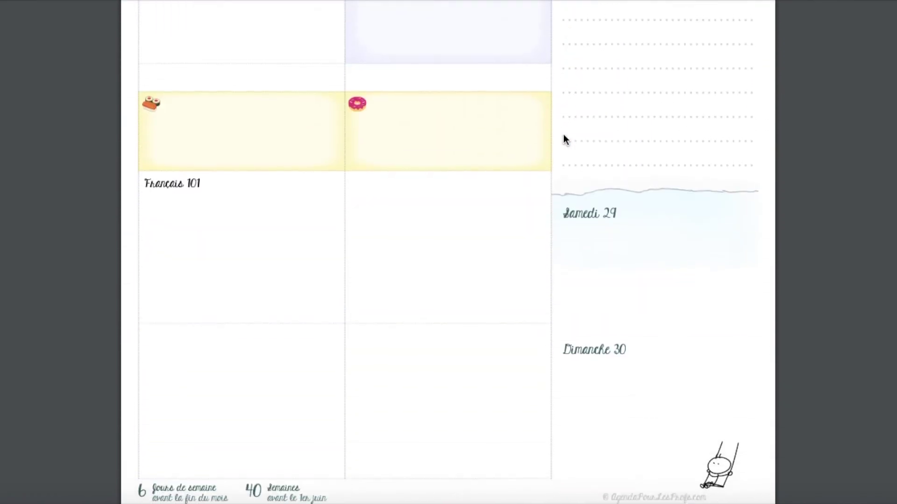
scroll(563, 139, up, 2)
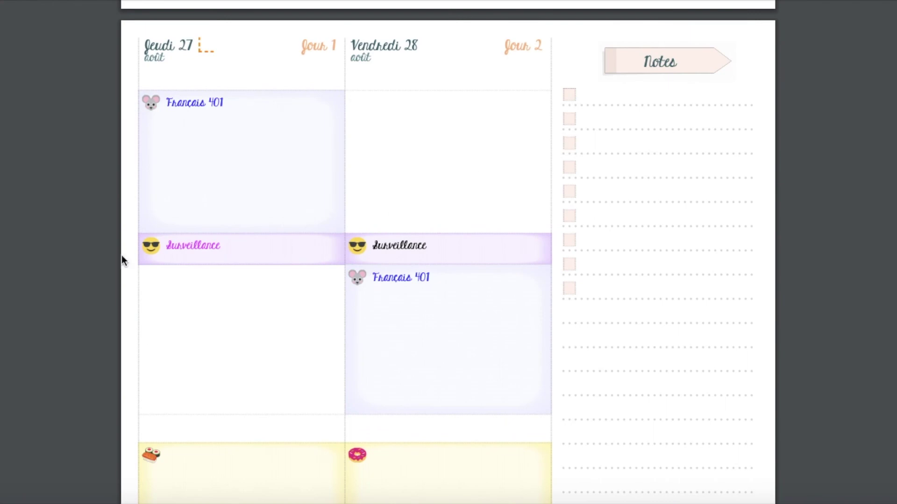
Examine how the Surveillance cells and extra rows are laid out on the Jour 1 and Jour 2 page and the following Lundi 31 août page
scroll(172, 250, down, 5)
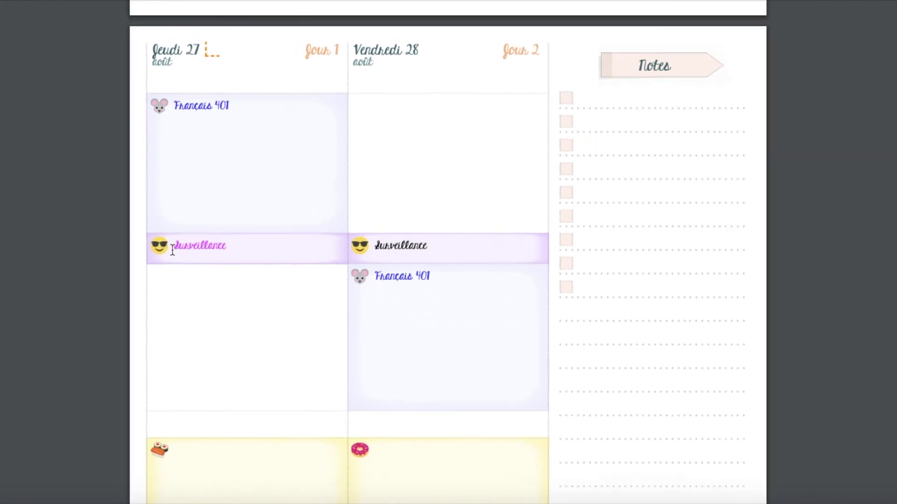
scroll(172, 250, up, 2)
scroll(172, 250, down, 2)
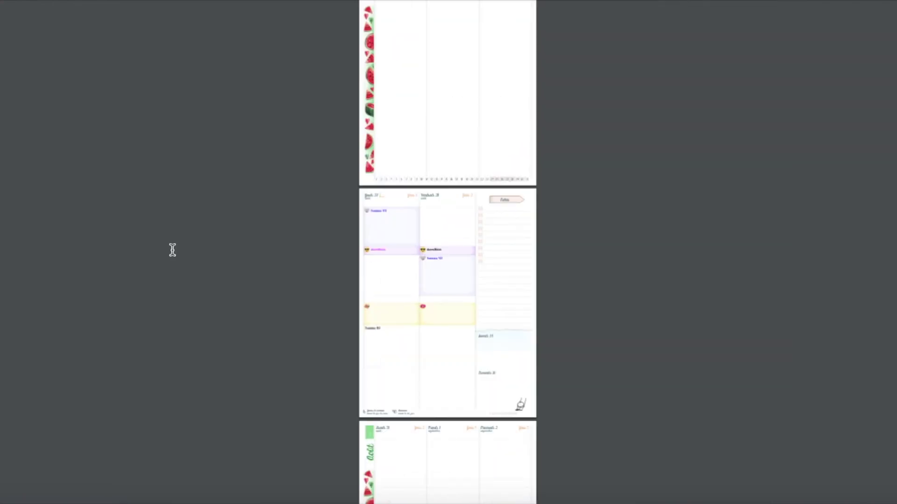
scroll(172, 250, up, 3)
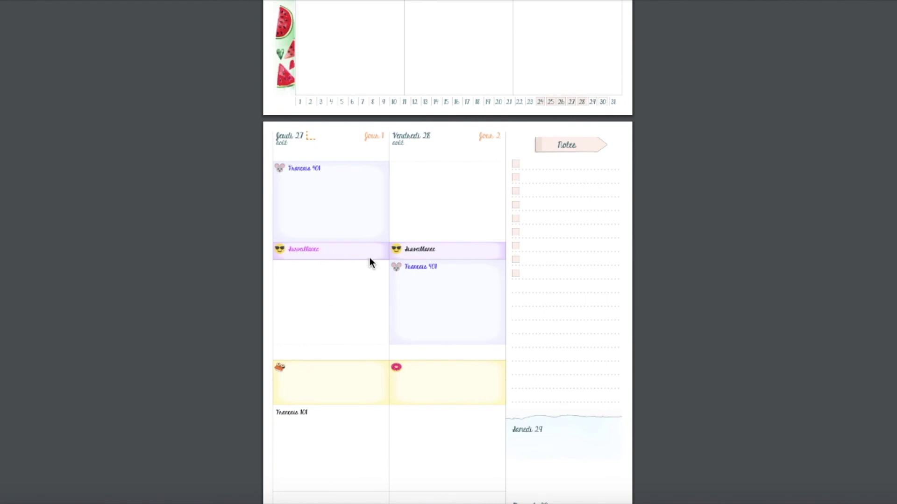
scroll(409, 248, down, 15)
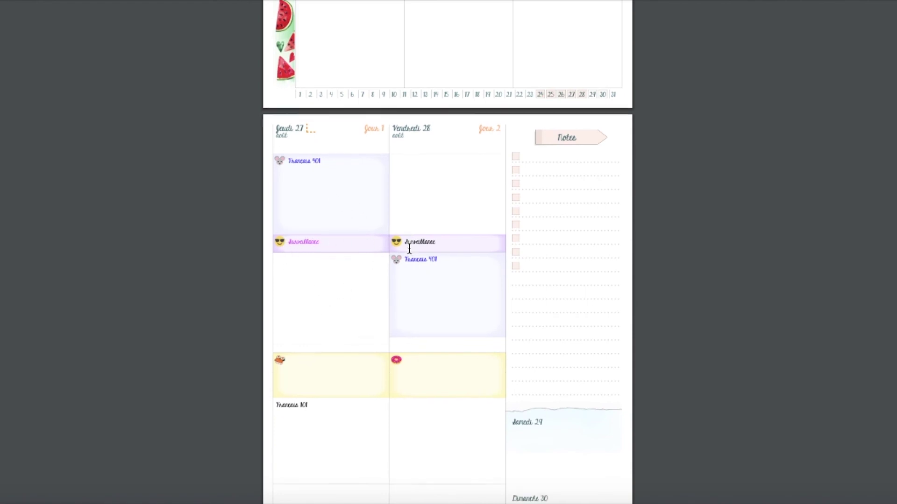
scroll(409, 248, up, 6)
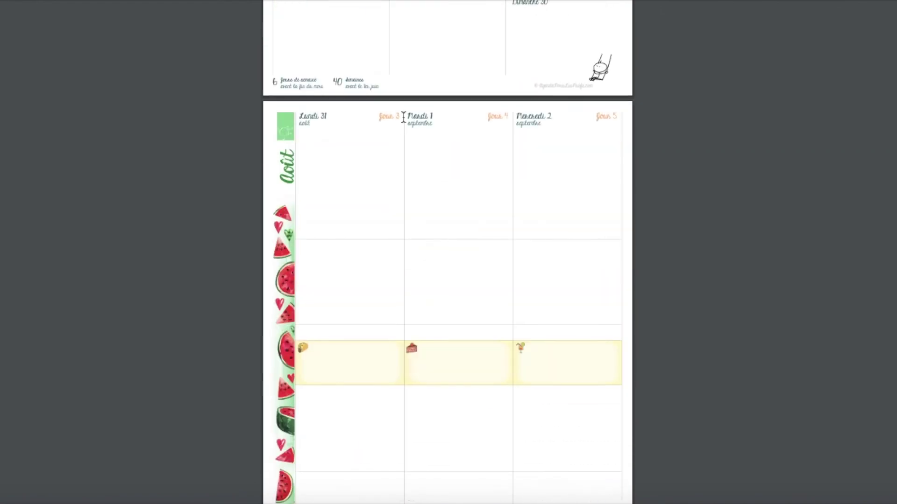